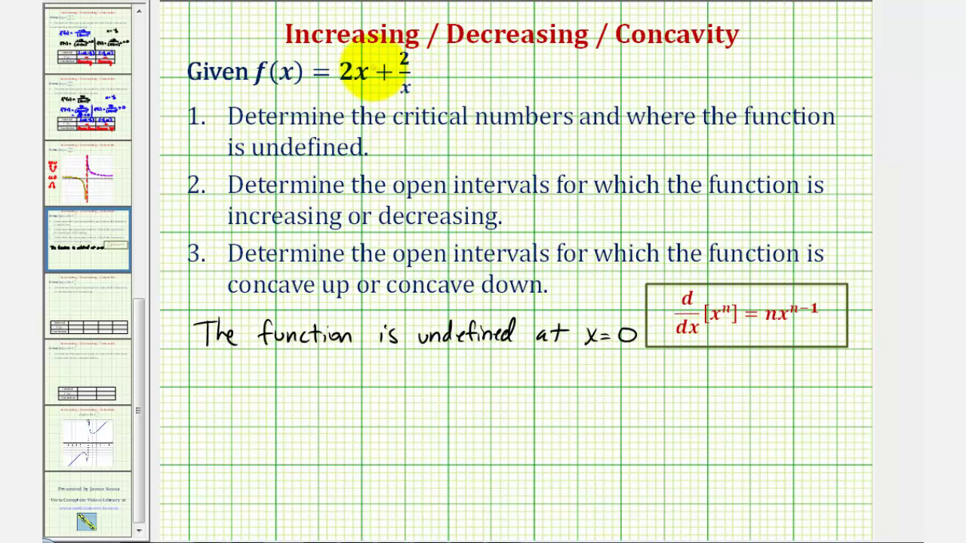
Step: Rewrite 2/x as 2x⁻¹ to give f(x) = 2x + 2x⁻¹, then begin f'(x) = 2 below
left_click(413, 82)
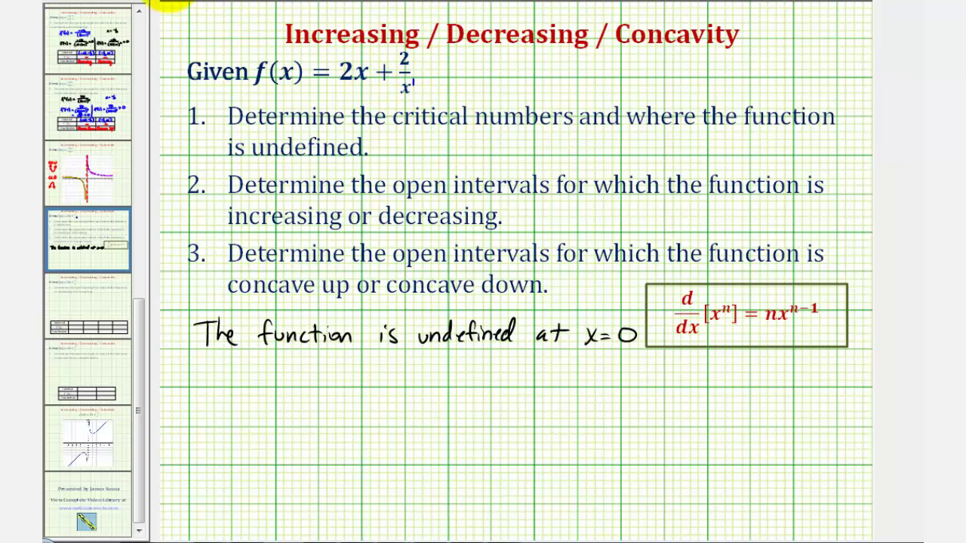
left_click_drag(419, 89, 420, 62)
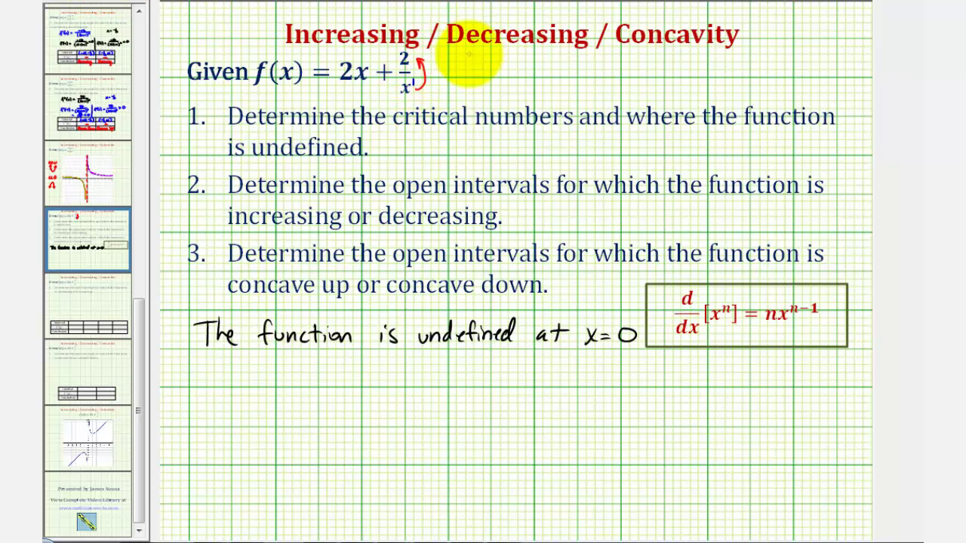
left_click_drag(451, 70, 460, 70)
left_click_drag(450, 74, 503, 77)
left_click_drag(507, 76, 586, 67)
left_click_drag(589, 60, 589, 71)
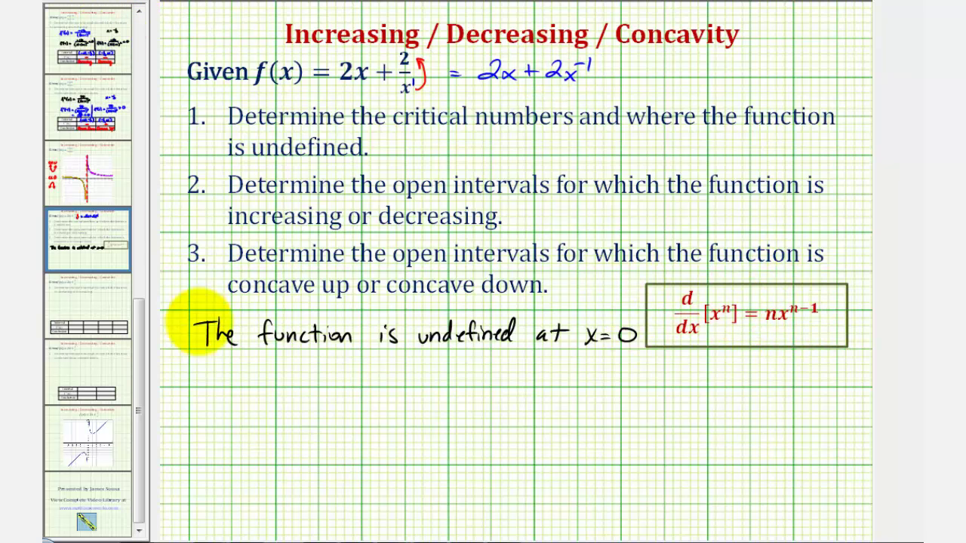
mouse_move(203, 392)
left_mouse_down()
mouse_move(225, 371)
mouse_move(255, 383)
mouse_move(245, 383)
mouse_move(260, 373)
mouse_move(283, 390)
mouse_move(329, 392)
left_mouse_up()
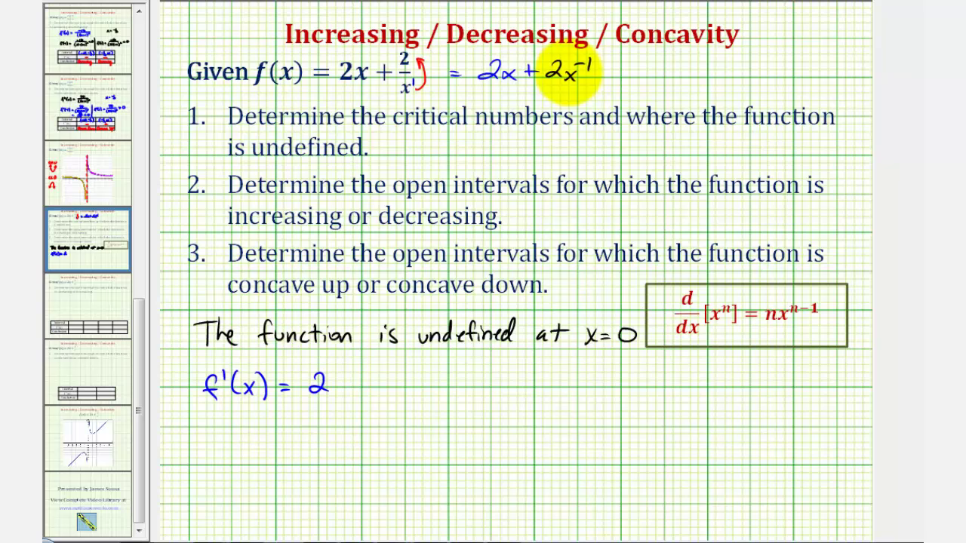
Step: Extend the derivative to f'(x) = 2 − 2x⁻² = 2 − 2/x² = 0
left_click_drag(343, 383, 400, 390)
left_click_drag(400, 378, 388, 390)
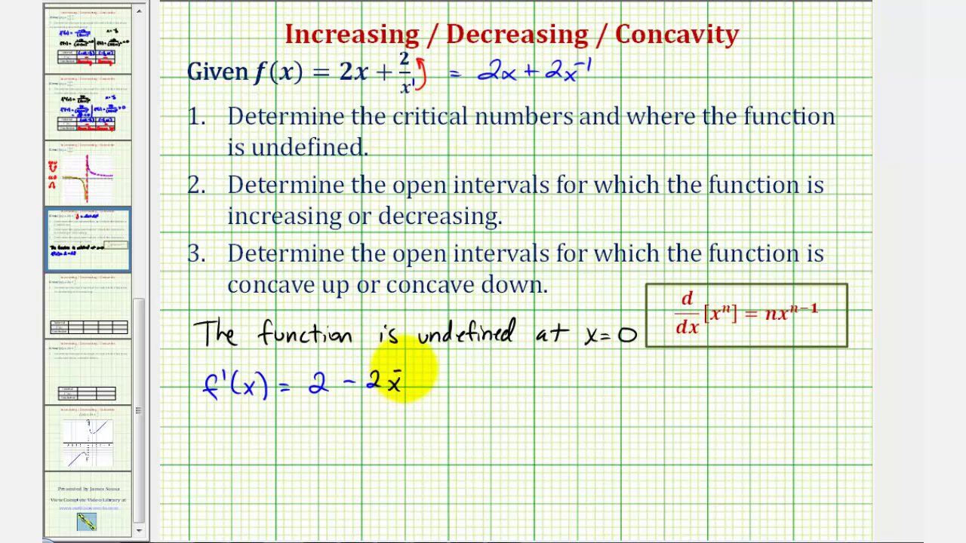
mouse_move(468, 371)
left_mouse_down()
mouse_move(487, 390)
mouse_move(505, 381)
mouse_move(533, 383)
mouse_move(537, 396)
mouse_move(549, 390)
left_mouse_up()
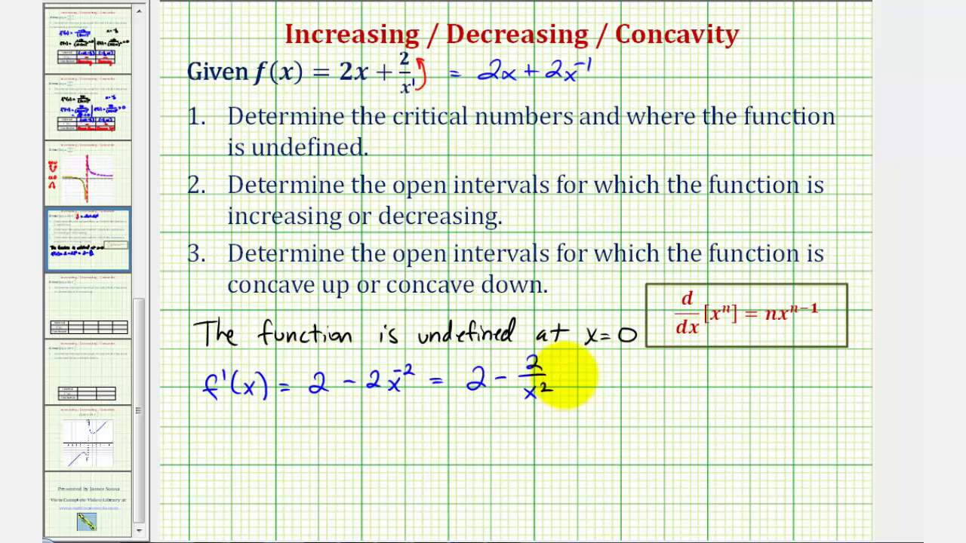
left_click_drag(596, 368, 596, 369)
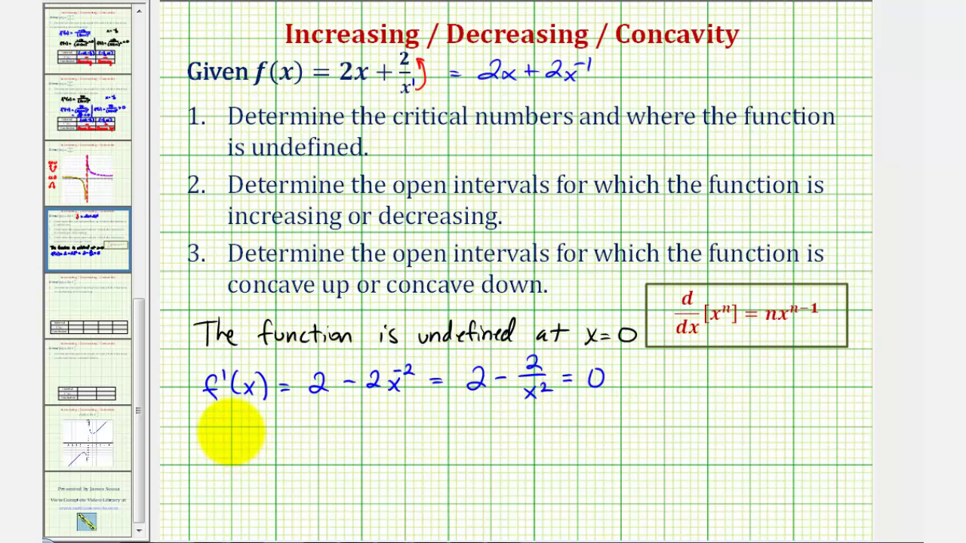
Step: Write 2/1 = 2/x² beneath the derivative
mouse_move(230, 430)
left_mouse_down()
mouse_move(240, 439)
mouse_move(232, 462)
mouse_move(268, 437)
left_mouse_up()
left_click_drag(256, 444, 310, 438)
mouse_move(287, 443)
left_mouse_down()
mouse_move(302, 456)
mouse_move(287, 456)
left_mouse_up()
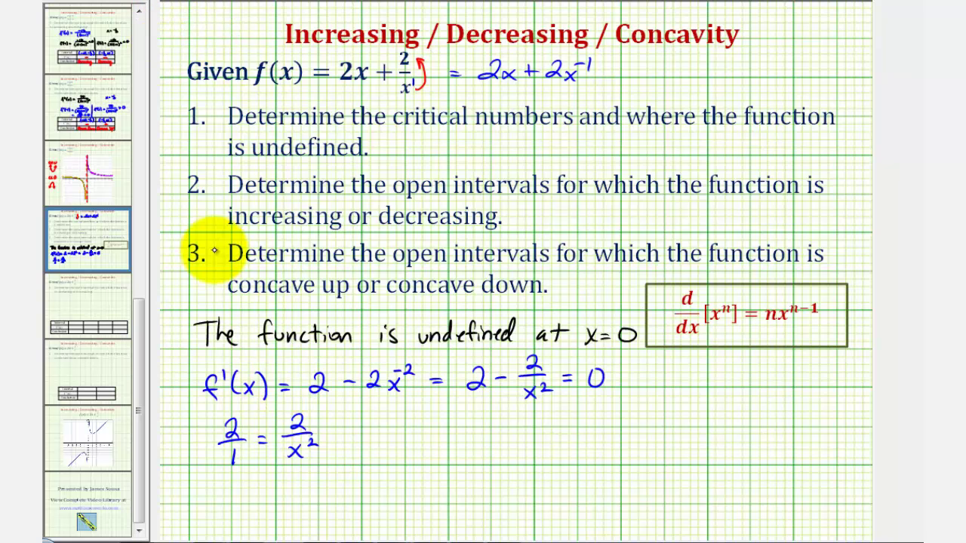
Step: Cross-multiply to 2x² = 2, then divide both sides by 2 and cancel
mouse_move(241, 424)
left_mouse_down()
mouse_move(286, 453)
mouse_move(284, 424)
left_mouse_up()
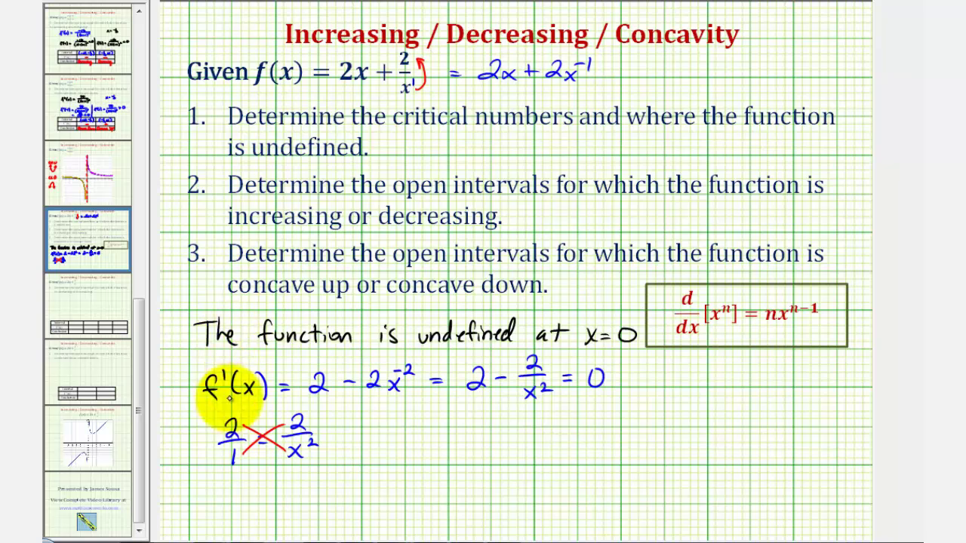
mouse_move(220, 480)
left_mouse_down()
mouse_move(236, 494)
mouse_move(251, 495)
mouse_move(263, 482)
mouse_move(310, 491)
left_mouse_up()
left_click_drag(217, 498, 236, 497)
left_click_drag(221, 504, 239, 515)
mouse_move(291, 495)
left_mouse_down()
mouse_move(315, 491)
mouse_move(311, 516)
left_mouse_up()
left_click_drag(230, 496, 221, 513)
left_click_drag(231, 469, 220, 487)
Step: Beside a divider, write x² = 1 and take the square root of both sides
left_click_drag(363, 410, 366, 519)
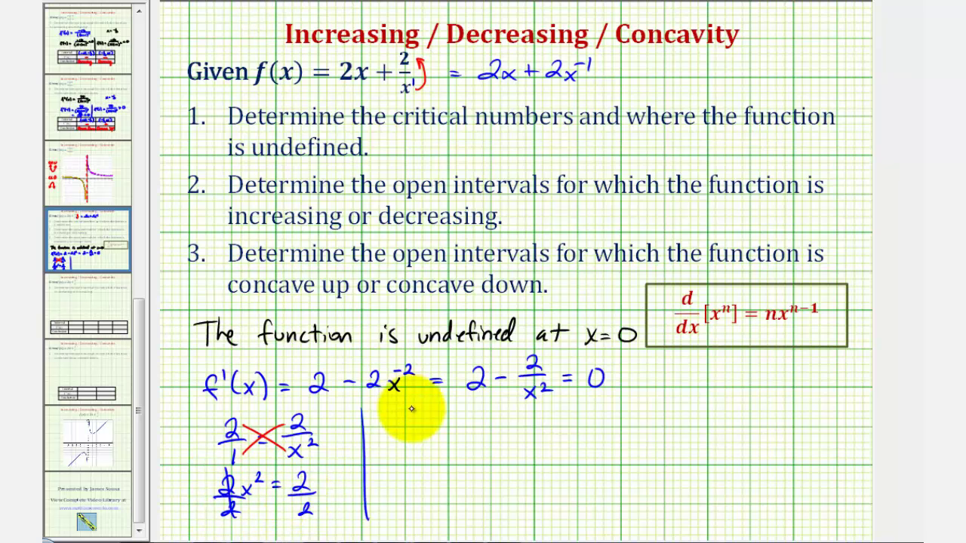
left_click_drag(405, 421, 416, 431)
mouse_move(416, 419)
left_mouse_down()
mouse_move(406, 431)
mouse_move(431, 421)
left_mouse_up()
left_click_drag(444, 424, 477, 433)
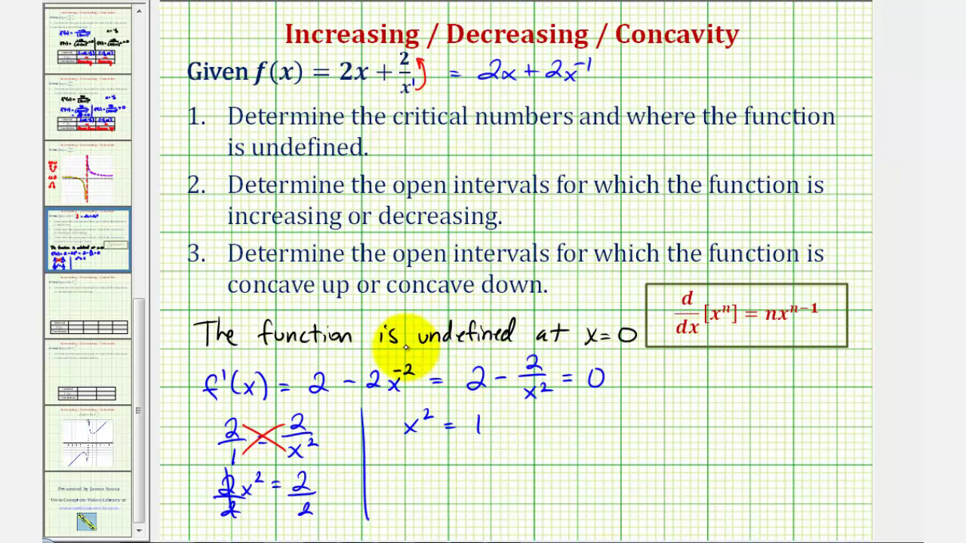
mouse_move(391, 427)
left_mouse_down()
mouse_move(421, 392)
mouse_move(466, 428)
mouse_move(483, 402)
mouse_move(463, 423)
left_mouse_up()
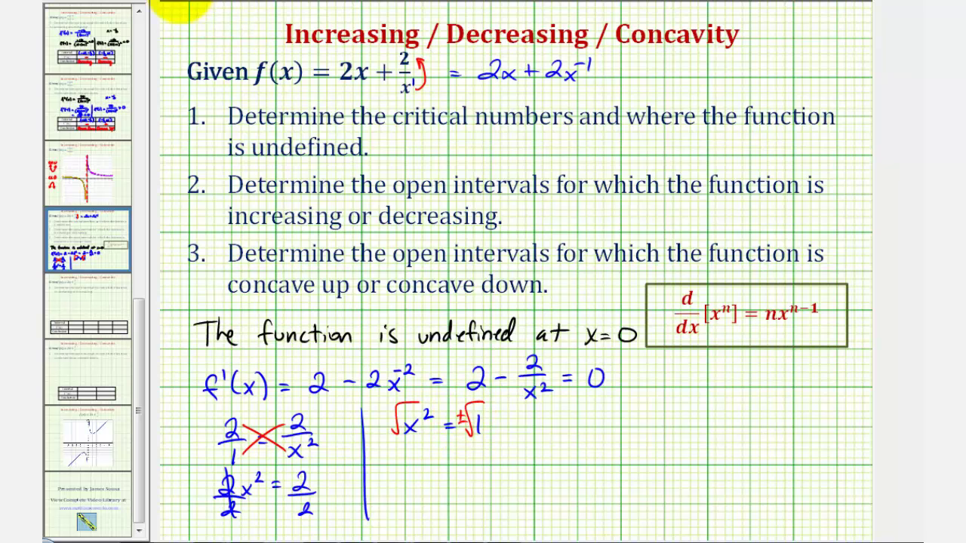
Step: Write the solution x = ±1 and start a Critical Numbers list with x = −1
mouse_move(404, 460)
left_mouse_down()
mouse_move(420, 477)
mouse_move(404, 477)
left_mouse_up()
left_click_drag(431, 464, 444, 464)
left_click_drag(431, 471, 470, 472)
left_click_drag(488, 453, 484, 474)
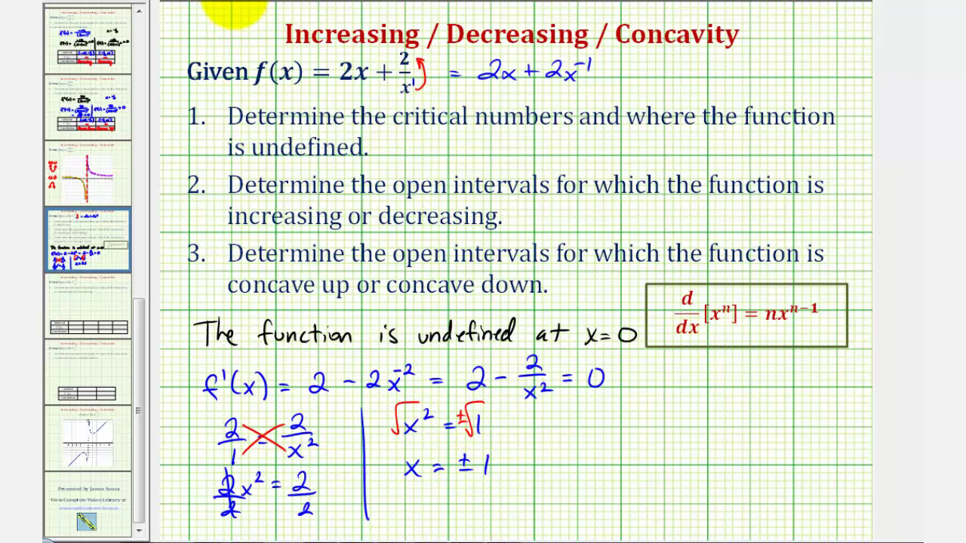
mouse_move(660, 399)
left_mouse_down()
mouse_move(685, 461)
mouse_move(698, 451)
mouse_move(748, 452)
left_mouse_up()
left_click_drag(756, 442, 754, 459)
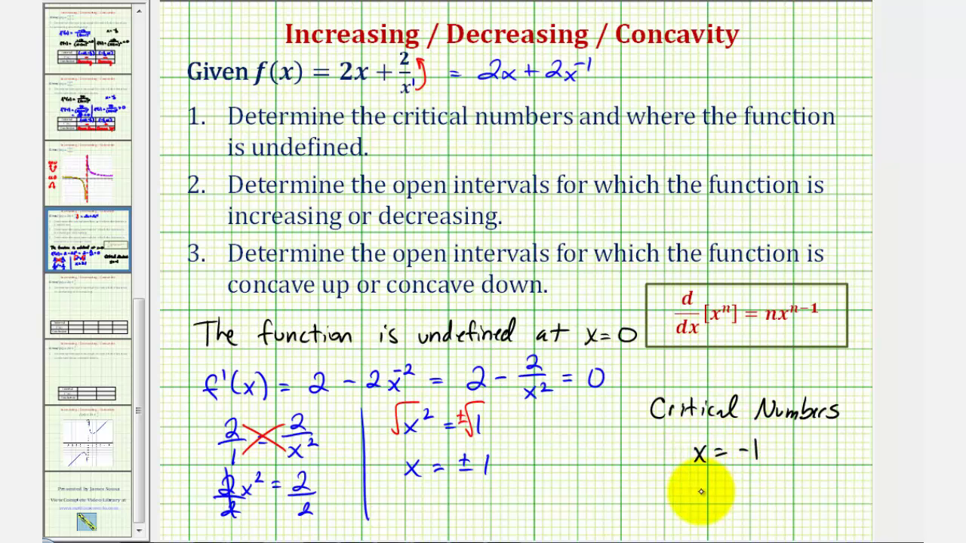
Step: Add x = 1 as a critical number and box it and the undefined-at-0 note in magenta
left_click_drag(704, 481, 697, 498)
left_click_drag(717, 487, 749, 499)
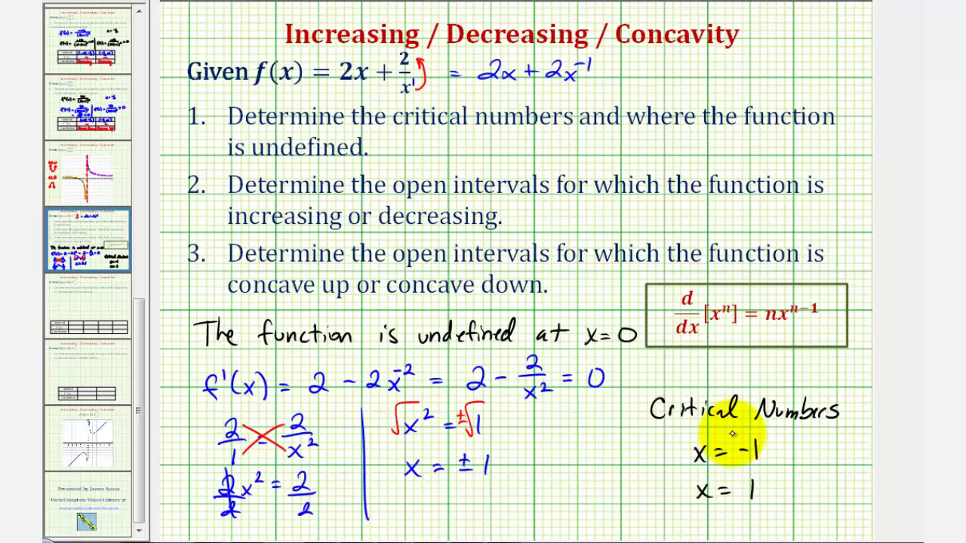
mouse_move(178, 362)
left_mouse_down()
mouse_move(294, 303)
mouse_move(636, 307)
mouse_move(592, 347)
mouse_move(181, 353)
left_mouse_up()
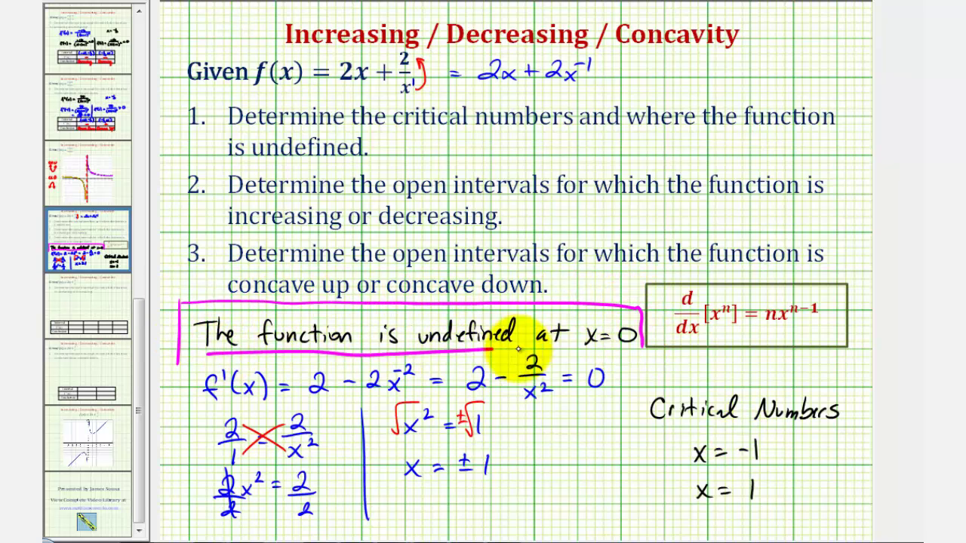
left_click_drag(620, 394, 621, 513)
mouse_move(627, 388)
left_mouse_down()
mouse_move(831, 377)
mouse_move(854, 400)
mouse_move(852, 513)
left_mouse_up()
left_click_drag(646, 511, 841, 514)
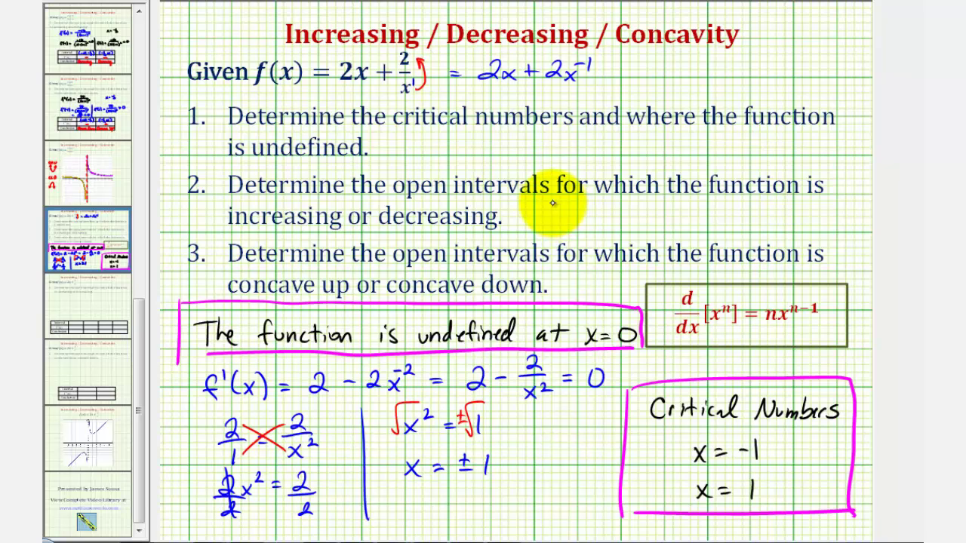
Step: On the next slide, draw a number line marking −1, 0 and 1
left_click(124, 285)
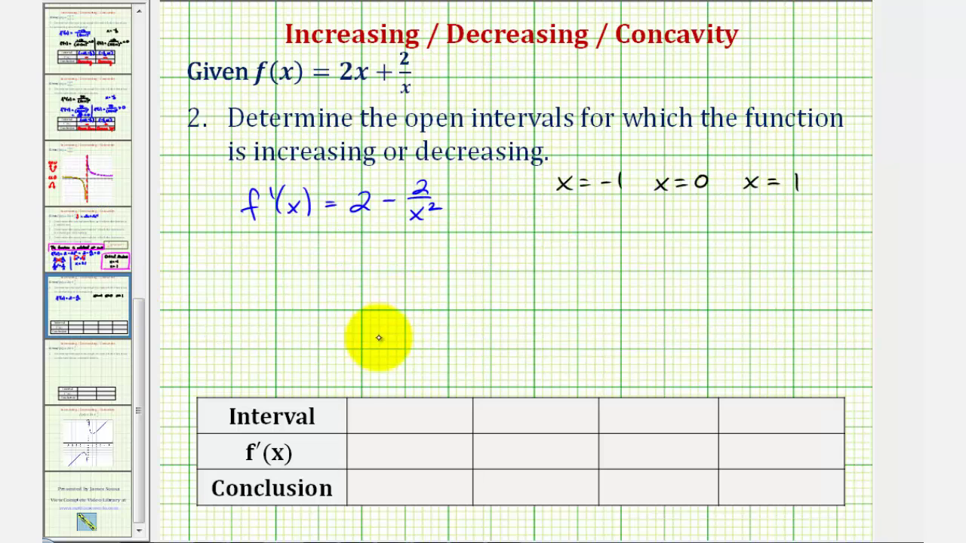
mouse_move(347, 368)
left_mouse_down()
mouse_move(837, 365)
mouse_move(809, 362)
left_mouse_up()
left_click_drag(356, 358, 356, 375)
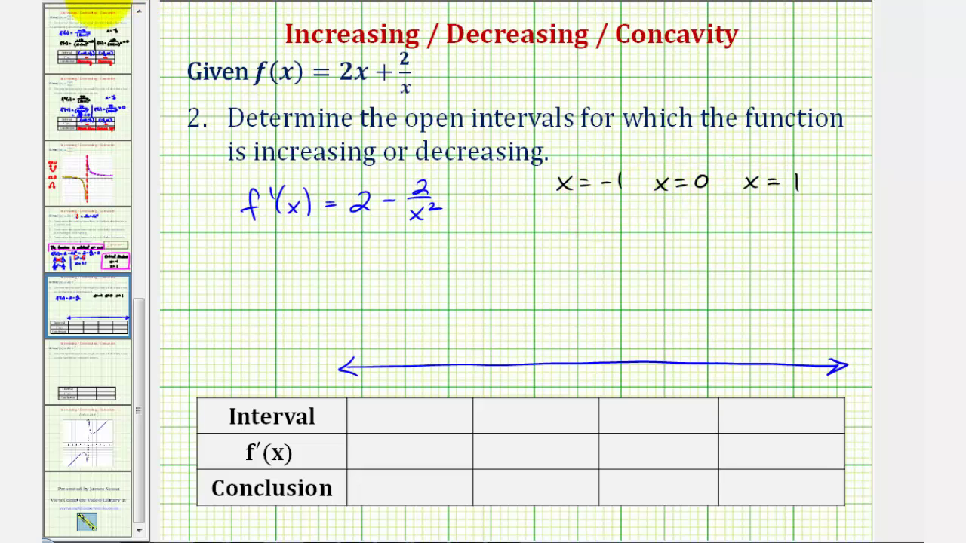
mouse_move(476, 354)
left_mouse_down()
mouse_move(476, 386)
mouse_move(476, 357)
left_mouse_up()
mouse_move(596, 358)
left_mouse_down()
mouse_move(596, 375)
mouse_move(598, 357)
left_mouse_up()
mouse_move(720, 357)
left_mouse_down()
mouse_move(721, 375)
mouse_move(720, 357)
left_mouse_up()
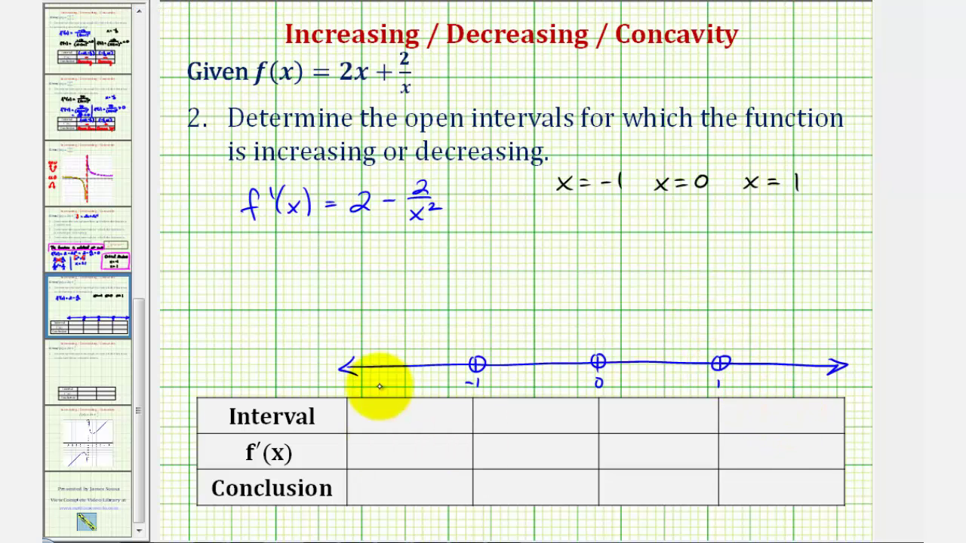
Step: Fill the Interval row with (−∞,−1), (−1,0), (0,1) and (1,∞)
mouse_move(370, 402)
left_mouse_down()
mouse_move(378, 424)
mouse_move(473, 409)
mouse_move(470, 423)
mouse_move(503, 423)
mouse_move(527, 407)
mouse_move(531, 428)
mouse_move(558, 428)
left_mouse_up()
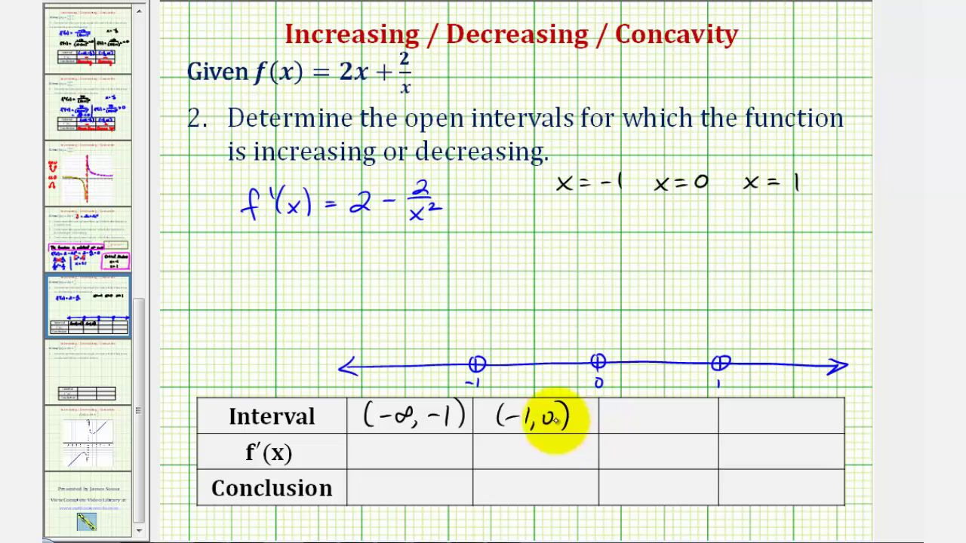
mouse_move(633, 404)
left_mouse_down()
mouse_move(651, 421)
mouse_move(679, 400)
mouse_move(687, 424)
left_mouse_up()
mouse_move(751, 406)
left_mouse_down()
mouse_move(746, 427)
mouse_move(811, 416)
mouse_move(816, 430)
left_mouse_up()
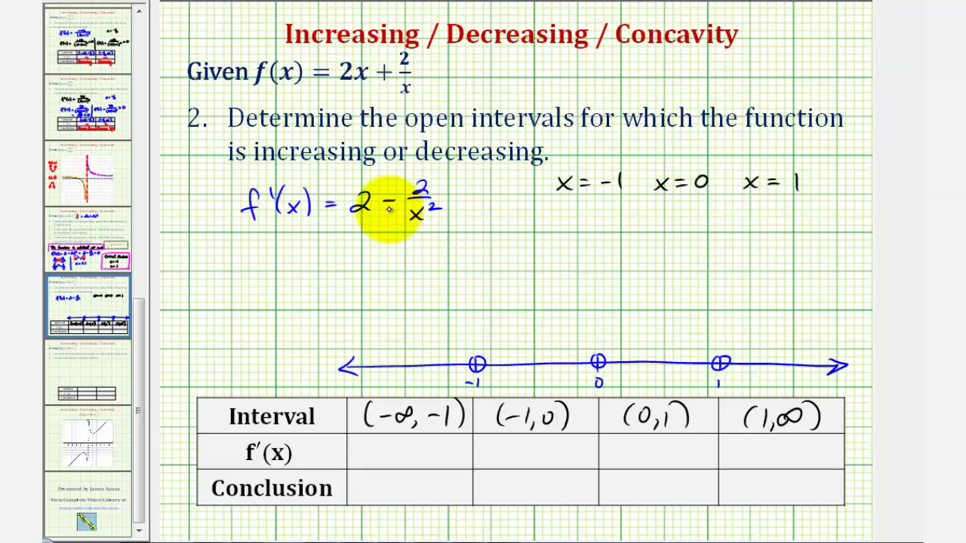
key("alt+Tab")
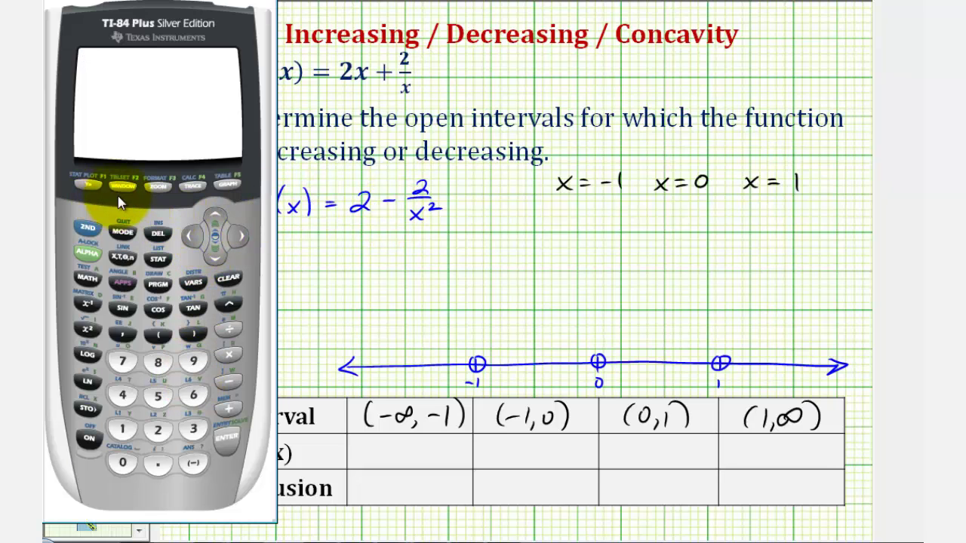
Step: Store 2−2/X² as Y1, quit to the home screen, and add the comma in (−∞, −1)
left_click(89, 185)
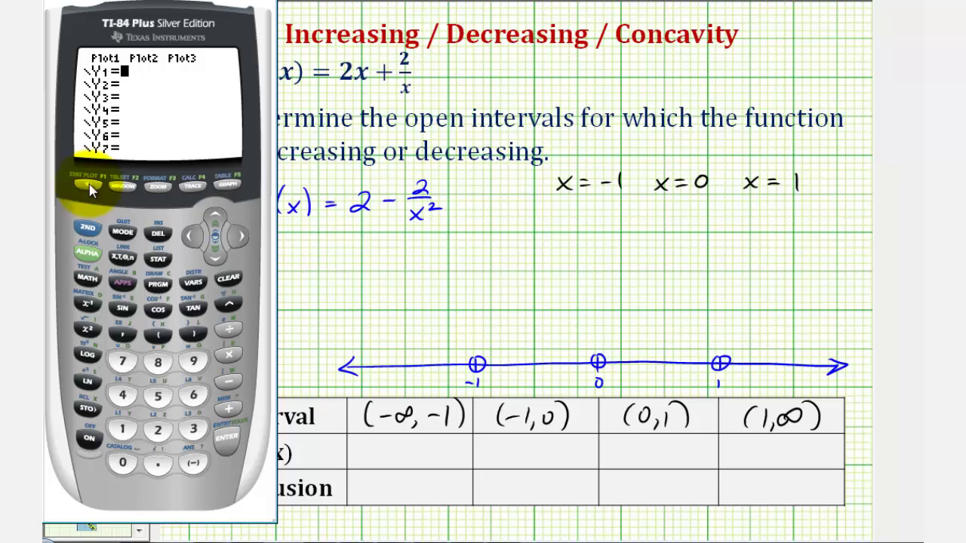
left_click(159, 435)
left_click(225, 385)
left_click(157, 429)
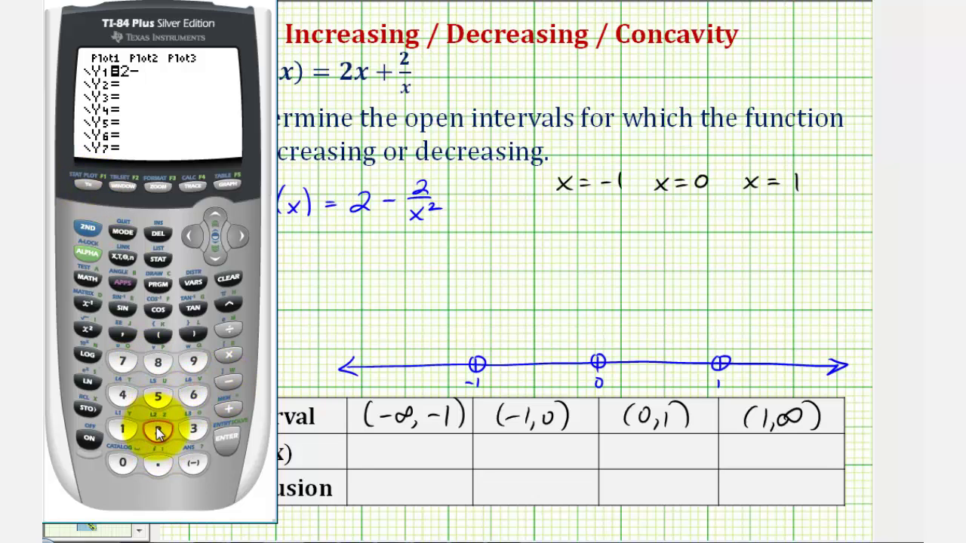
left_click(228, 329)
left_click(123, 258)
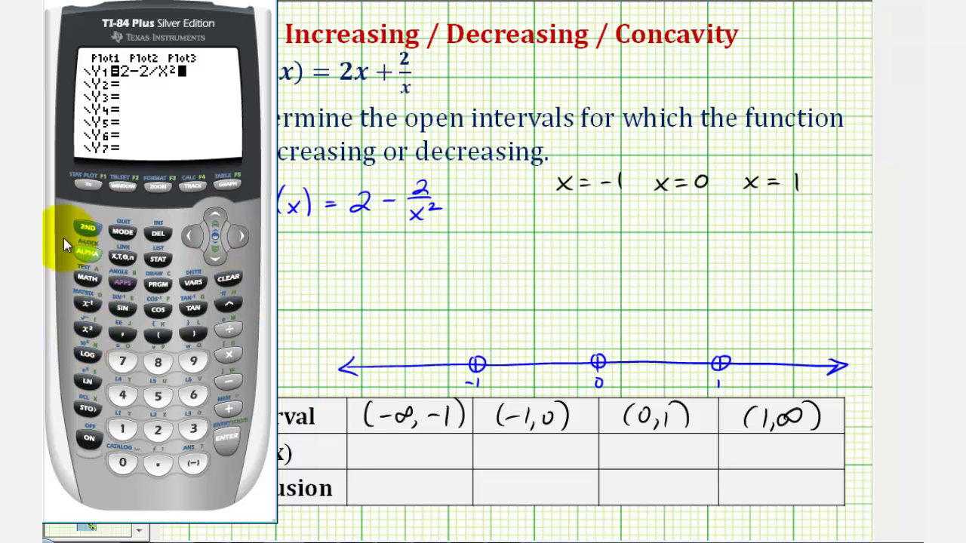
left_click(87, 229)
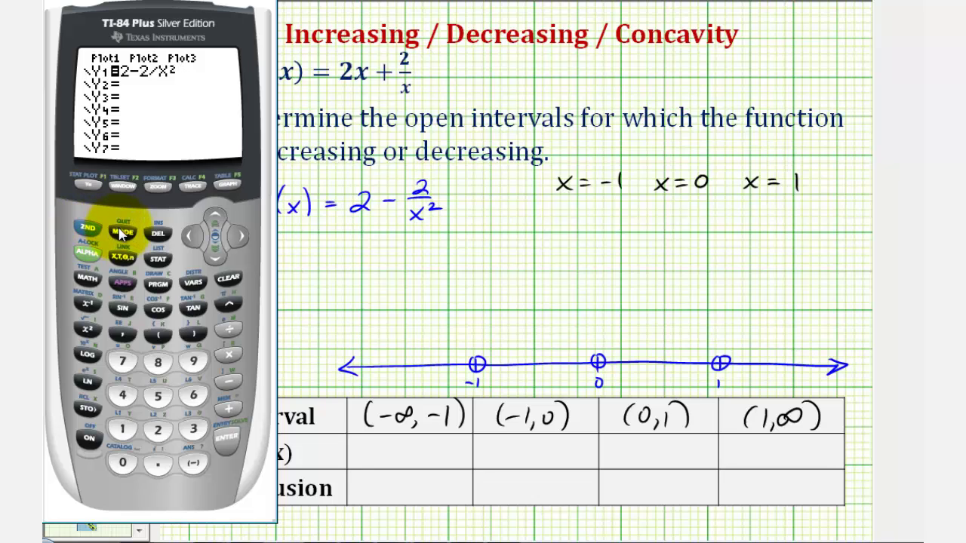
left_click(122, 233)
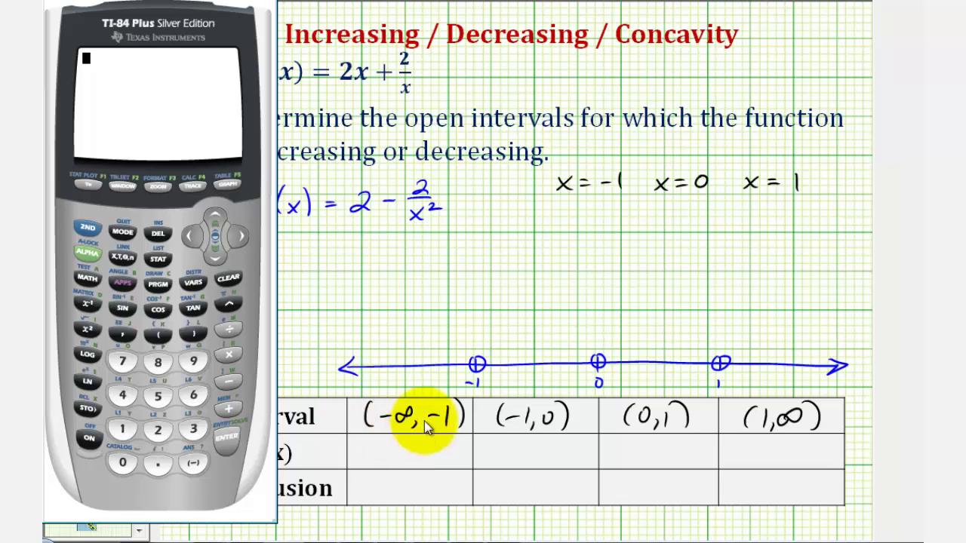
left_click_drag(415, 420, 413, 430)
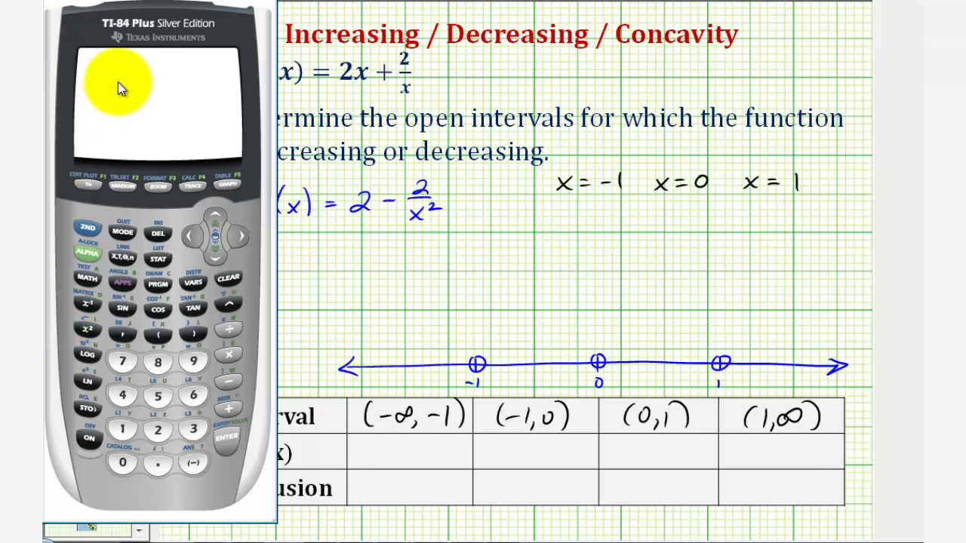
Step: Evaluate Y1(−2) from the Y-VARS Function menu, getting 1.5
left_click(192, 285)
left_click(240, 236)
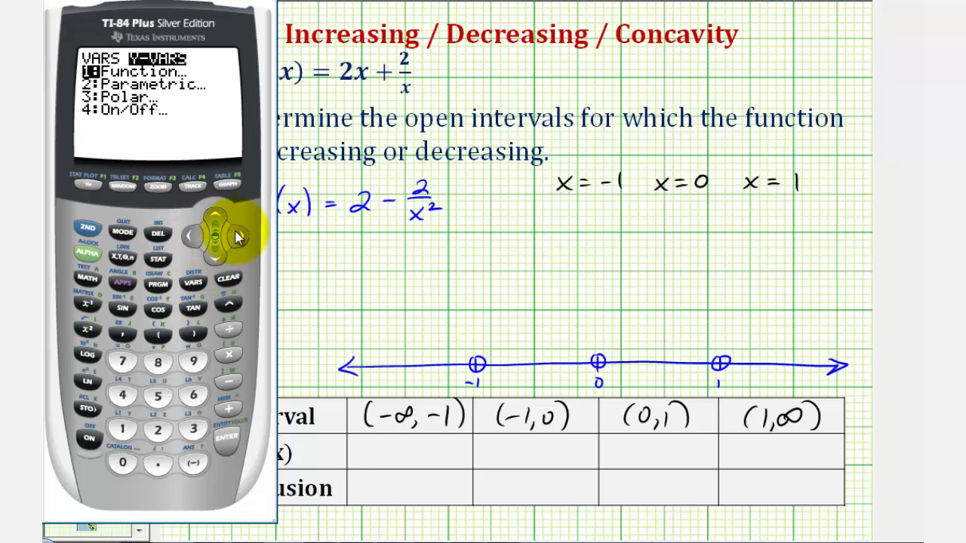
left_click(229, 436)
left_click(228, 434)
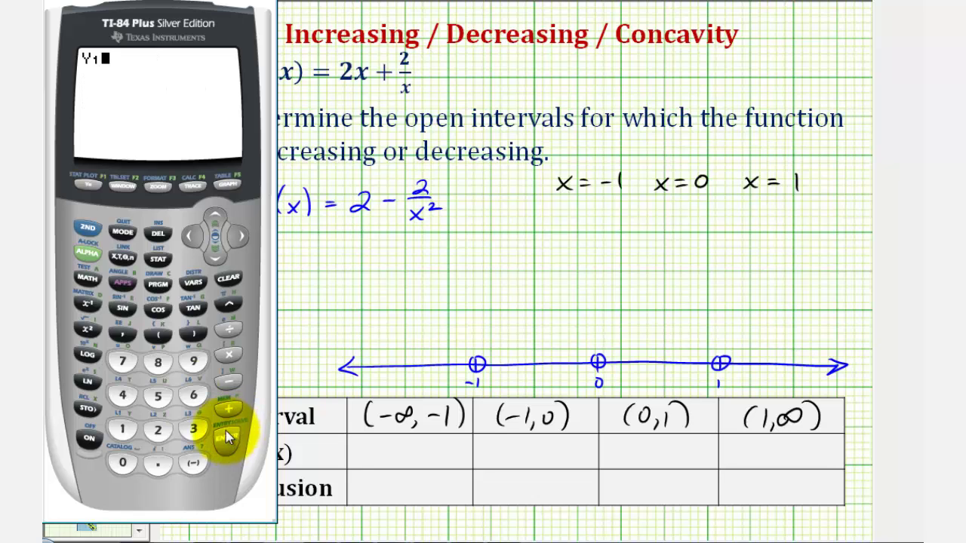
left_click(157, 334)
left_click(187, 450)
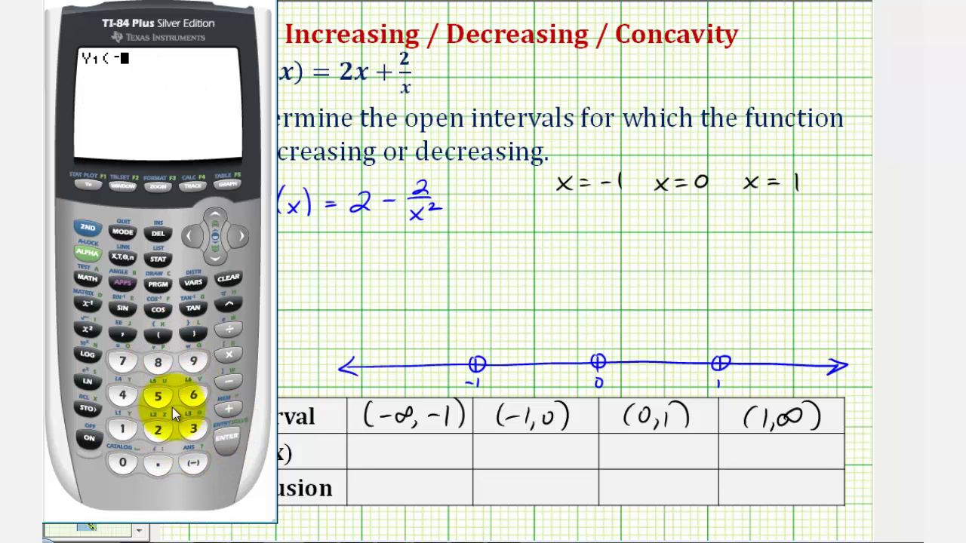
left_click(191, 336)
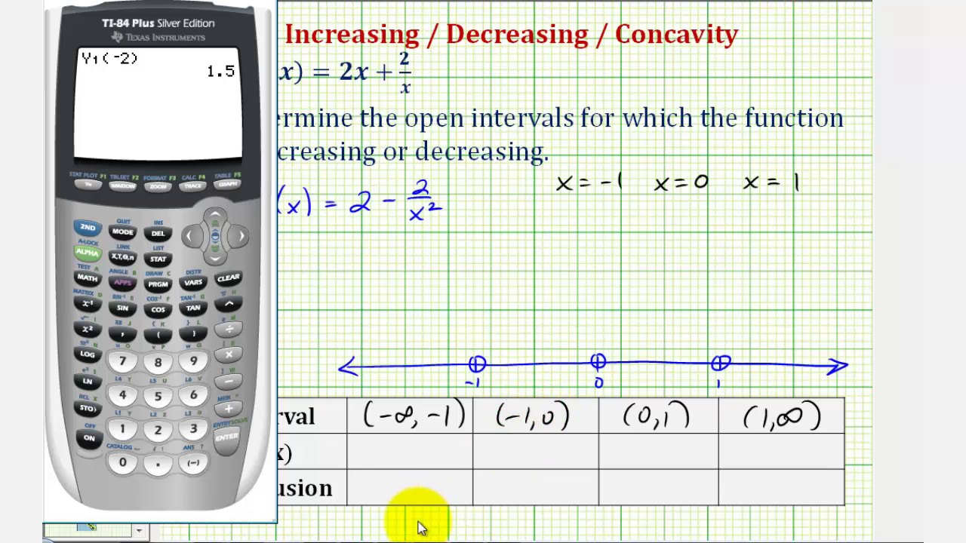
Step: Evaluate Y1(−.5) the same way, getting −6
left_click(194, 285)
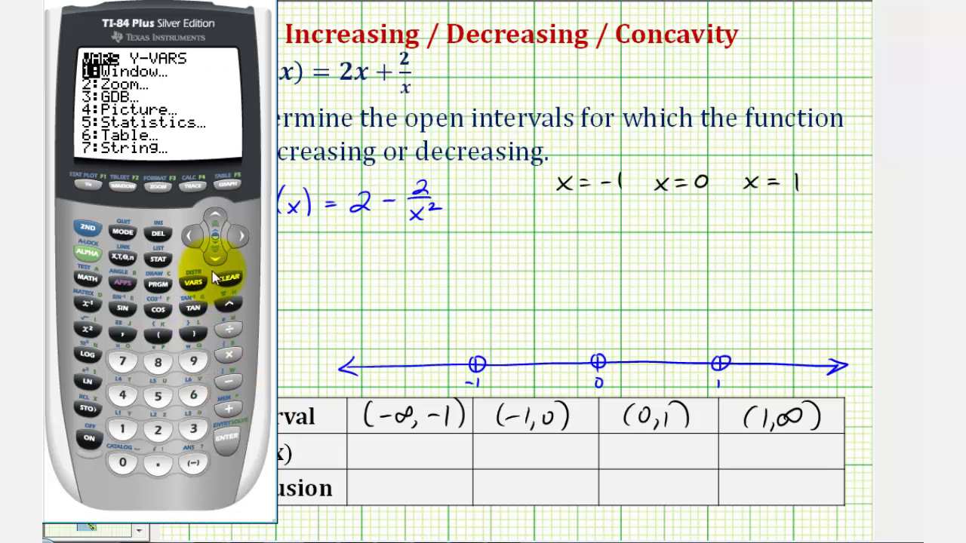
left_click(241, 236)
left_click(226, 436)
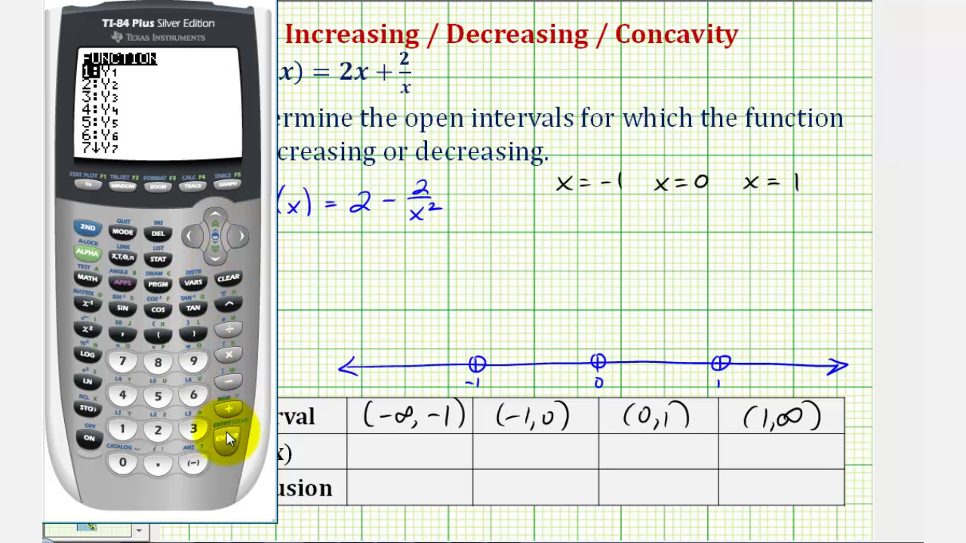
left_click(227, 436)
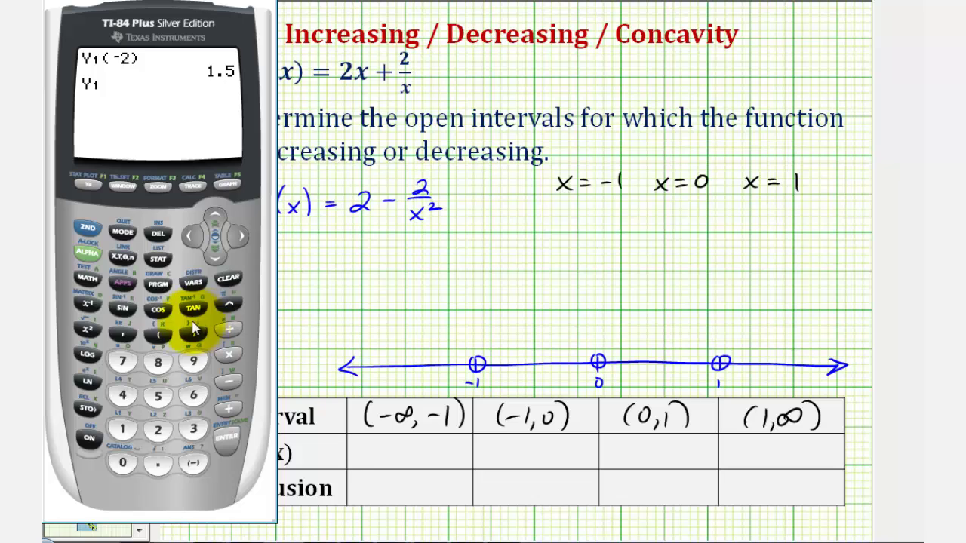
left_click(193, 462)
left_click(157, 463)
left_click(159, 398)
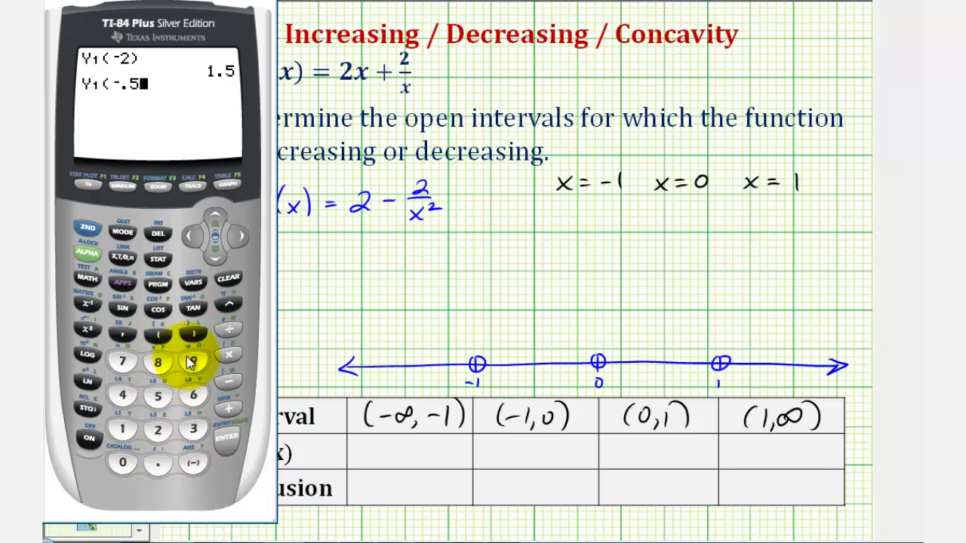
left_click(193, 334)
left_click(228, 443)
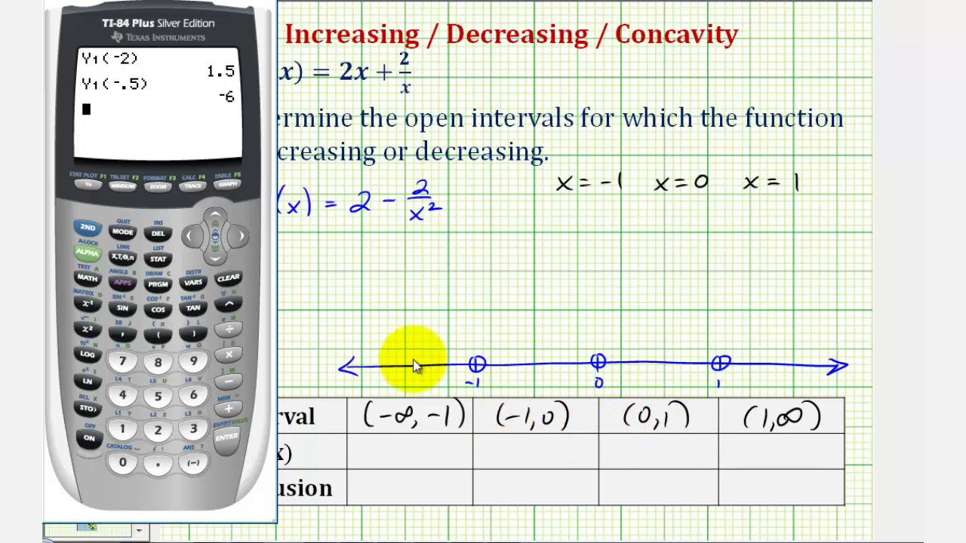
Step: Evaluate Y1(1/2) on the calculator, getting −6
left_click(194, 285)
left_click(240, 236)
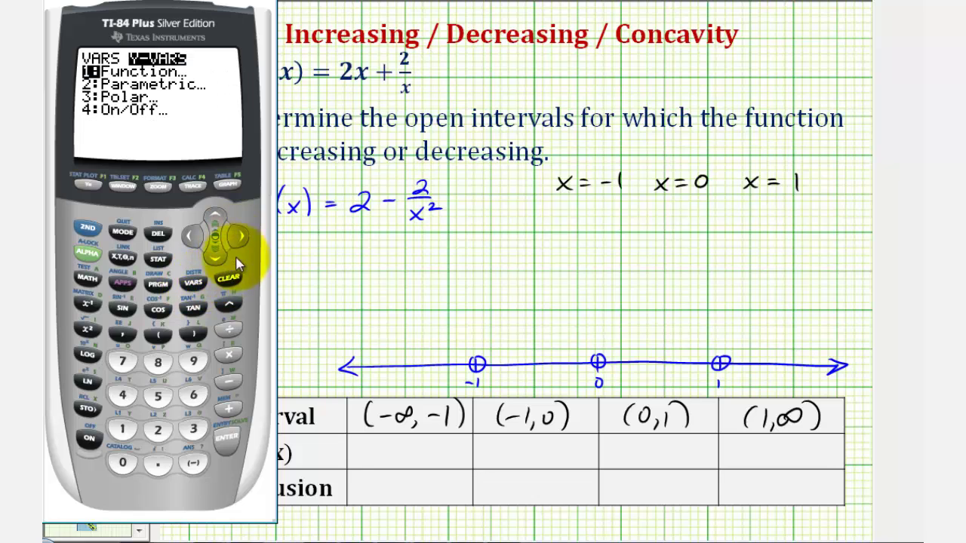
left_click(227, 444)
left_click(226, 442)
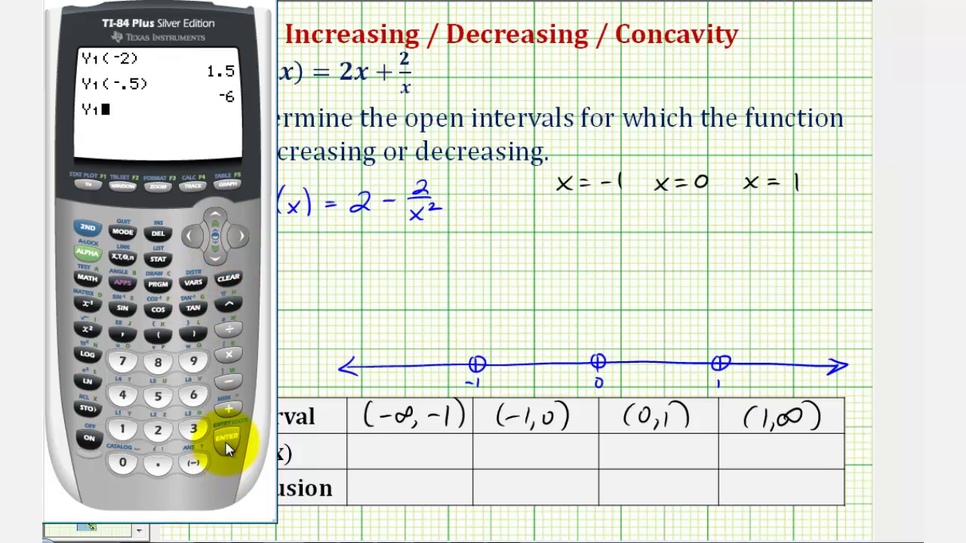
left_click(158, 337)
left_click(122, 429)
left_click(229, 329)
left_click(163, 425)
left_click(198, 334)
left_click(221, 440)
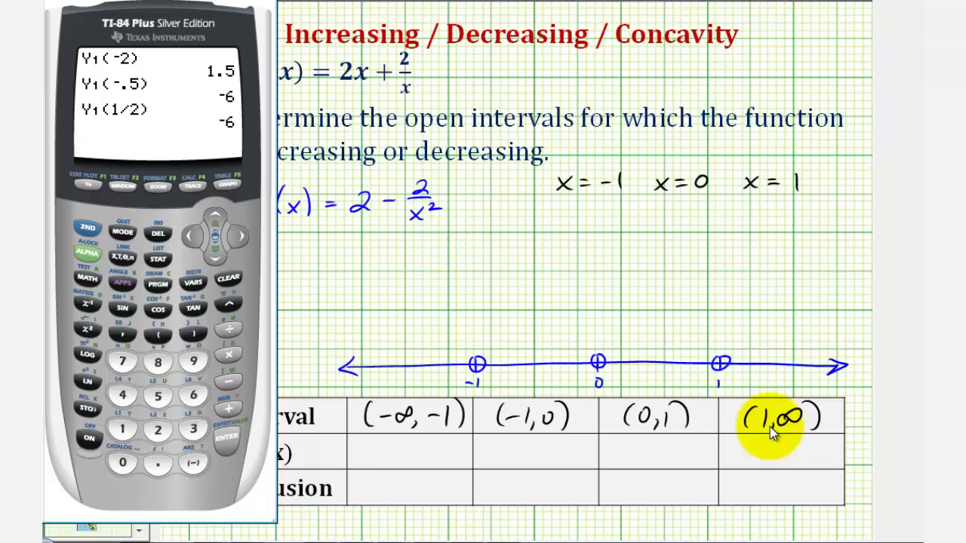
Step: Evaluate Y1(2), getting 1.5, then close the emulator
left_click(194, 286)
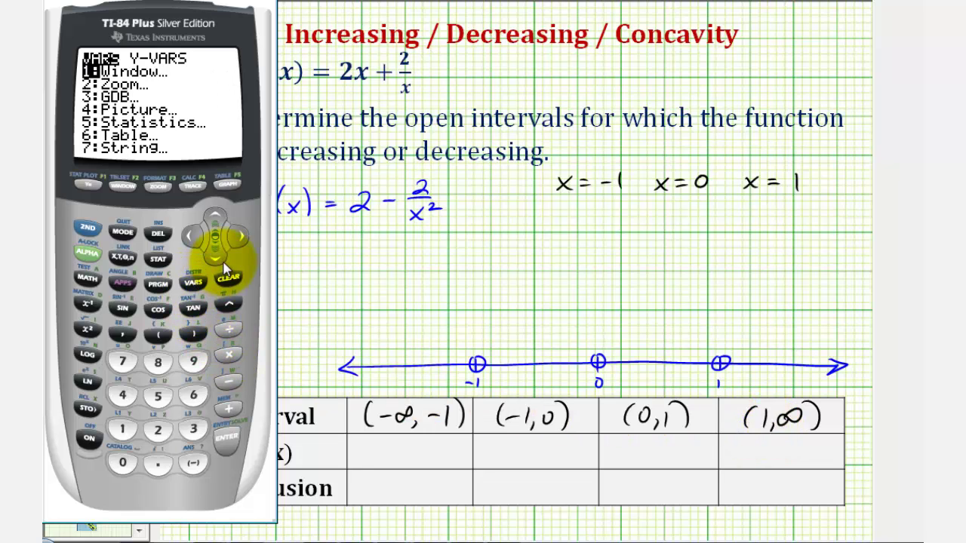
left_click(241, 237)
left_click(223, 444)
left_click(223, 444)
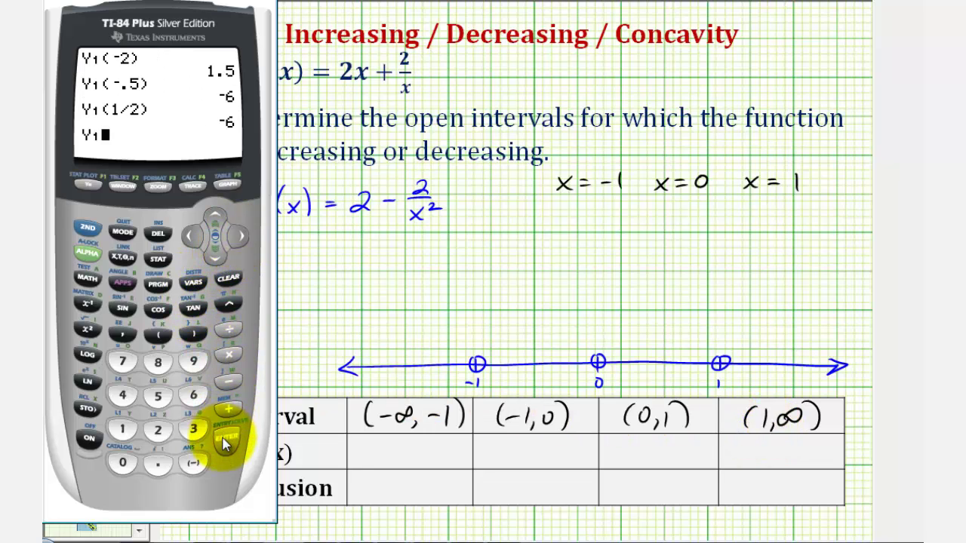
left_click(158, 334)
left_click(158, 431)
left_click(194, 334)
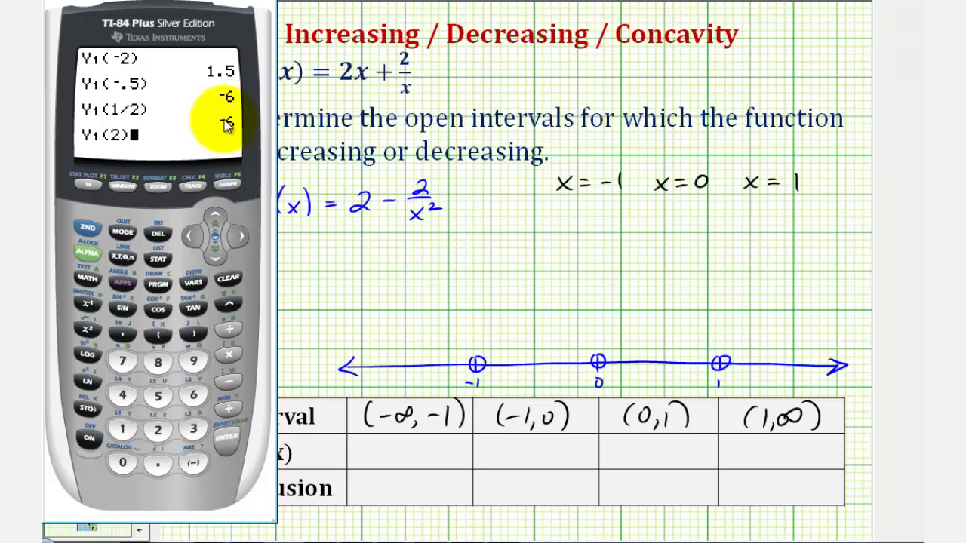
left_click(230, 439)
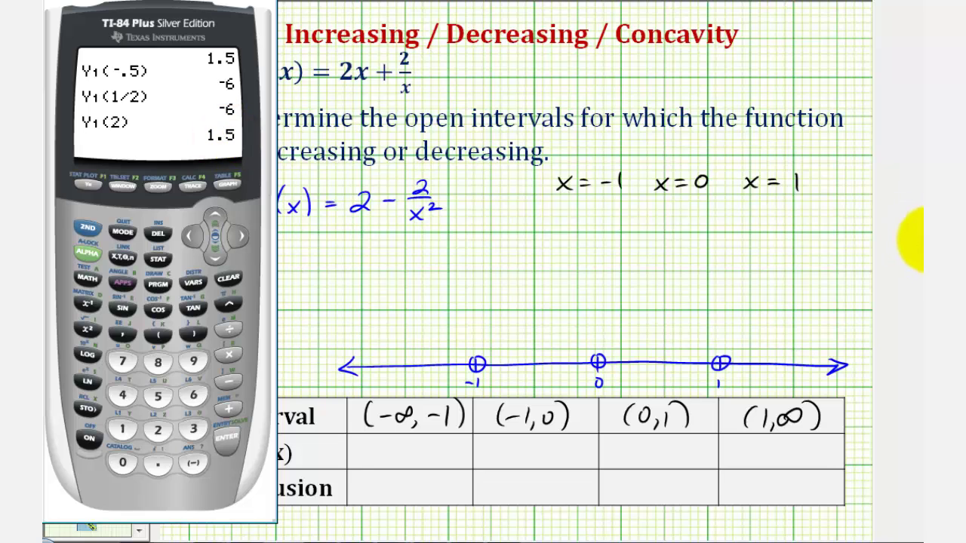
left_click(915, 250)
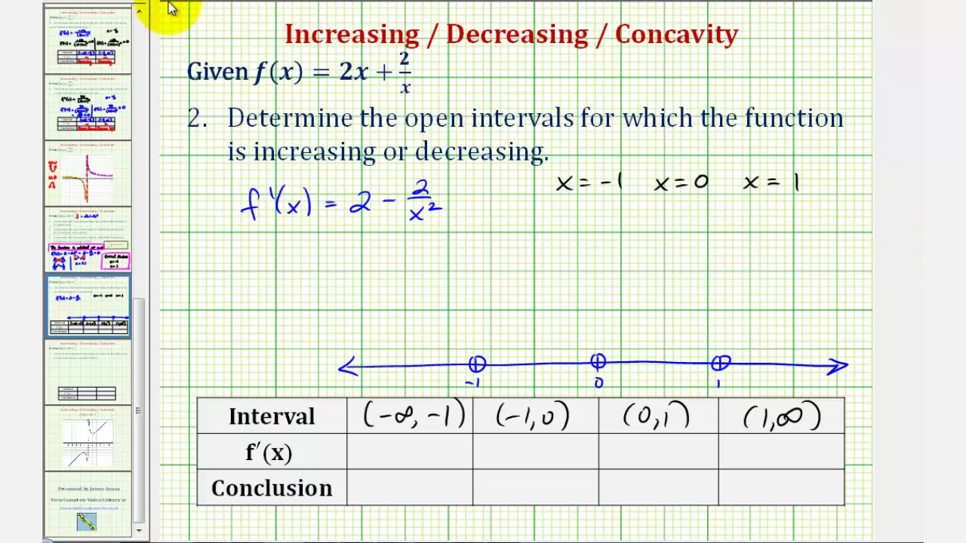
Step: Write the f′(x) signs +, −, −, + under the four intervals
mouse_move(410, 444)
left_mouse_down()
mouse_move(410, 460)
mouse_move(424, 452)
left_mouse_up()
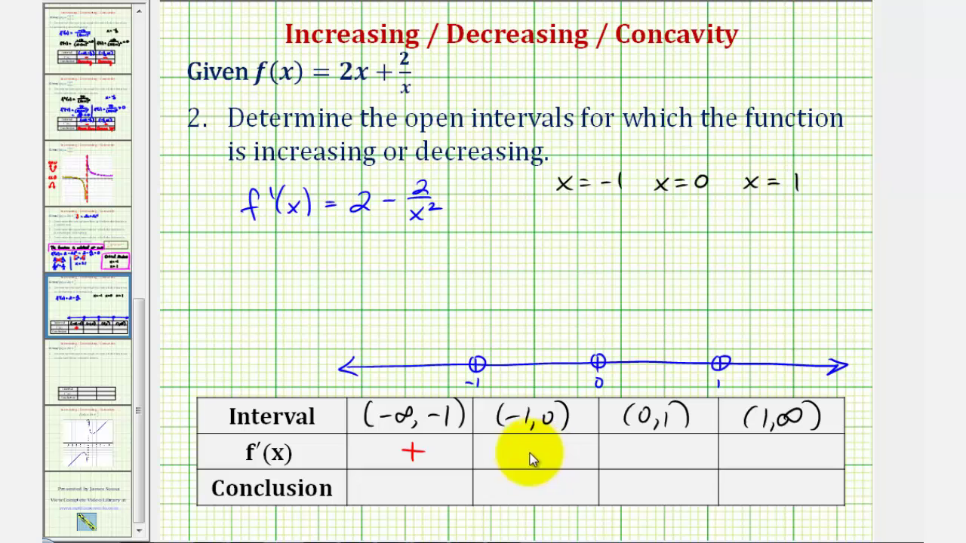
left_click_drag(526, 451, 549, 450)
left_click_drag(647, 451, 671, 452)
left_click_drag(779, 441, 779, 461)
left_click_drag(768, 451, 791, 452)
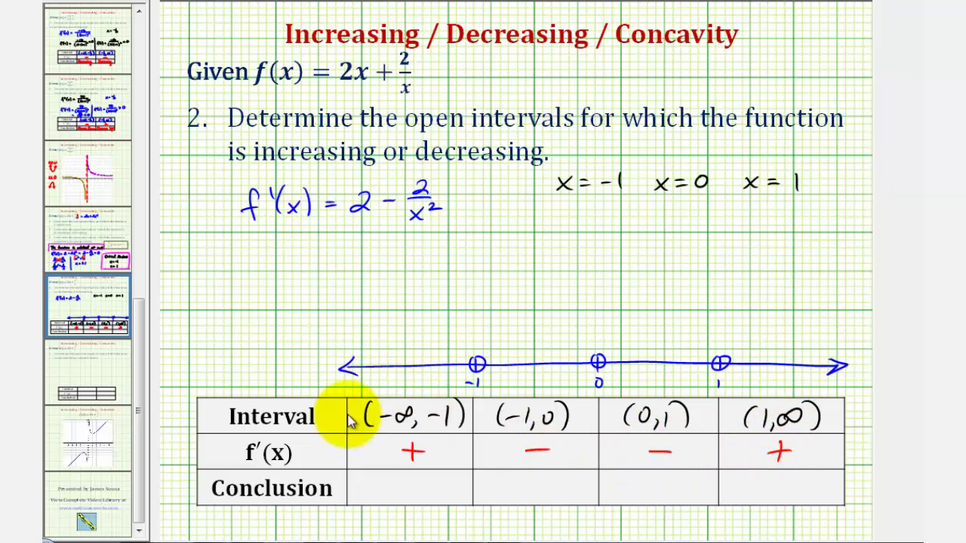
Step: Fill the Conclusion row with Increasing, Decreasing, Decreasing, Increasing
left_click_drag(351, 478, 368, 478)
mouse_move(359, 478)
left_mouse_down()
mouse_move(360, 496)
mouse_move(420, 492)
mouse_move(449, 516)
left_mouse_up()
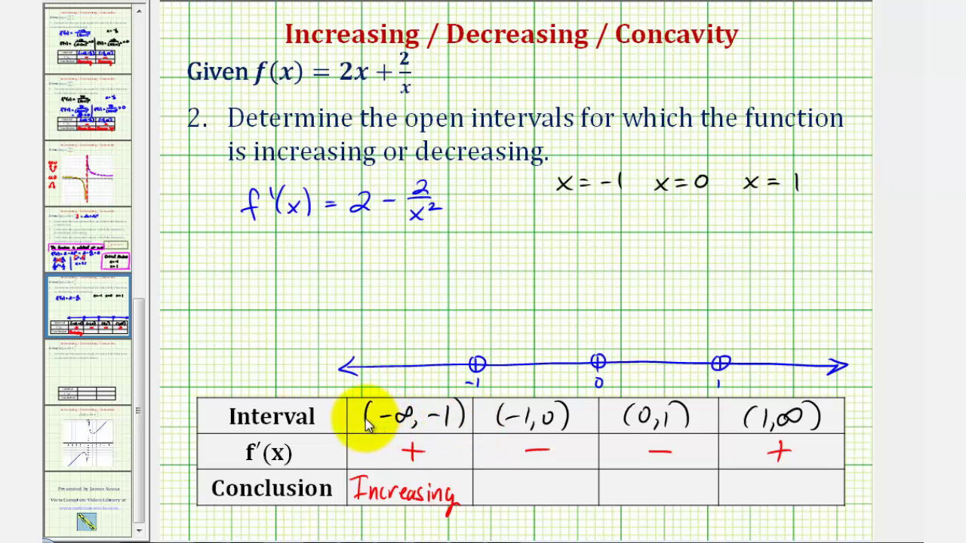
type("Decreasing")
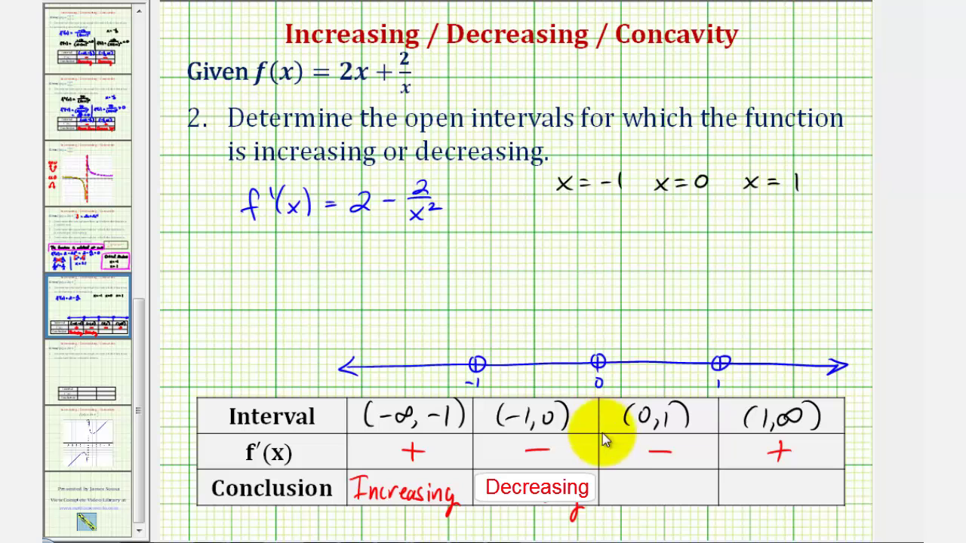
mouse_move(613, 492)
left_mouse_down()
mouse_move(692, 490)
mouse_move(694, 517)
left_mouse_up()
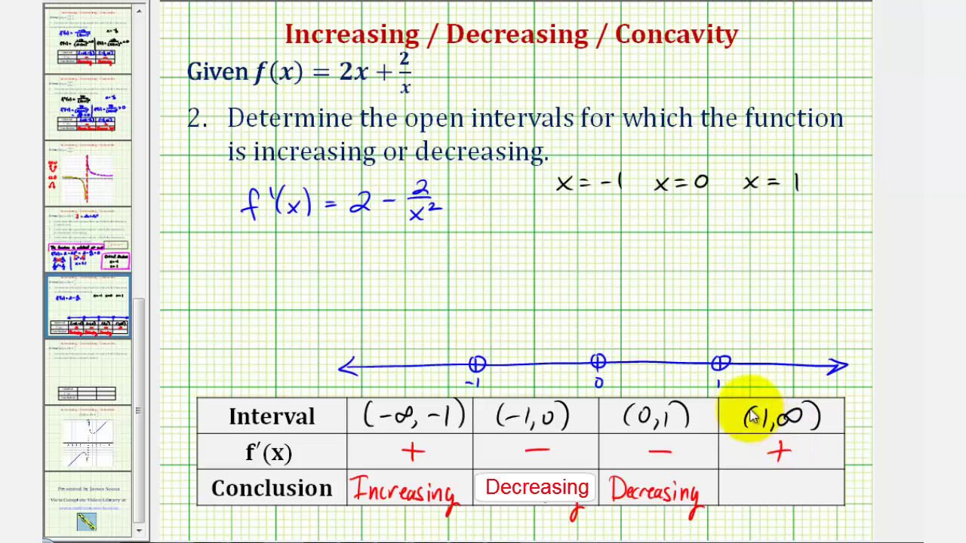
mouse_move(733, 476)
left_mouse_down()
mouse_move(728, 499)
mouse_move(746, 489)
mouse_move(751, 499)
mouse_move(819, 511)
left_mouse_up()
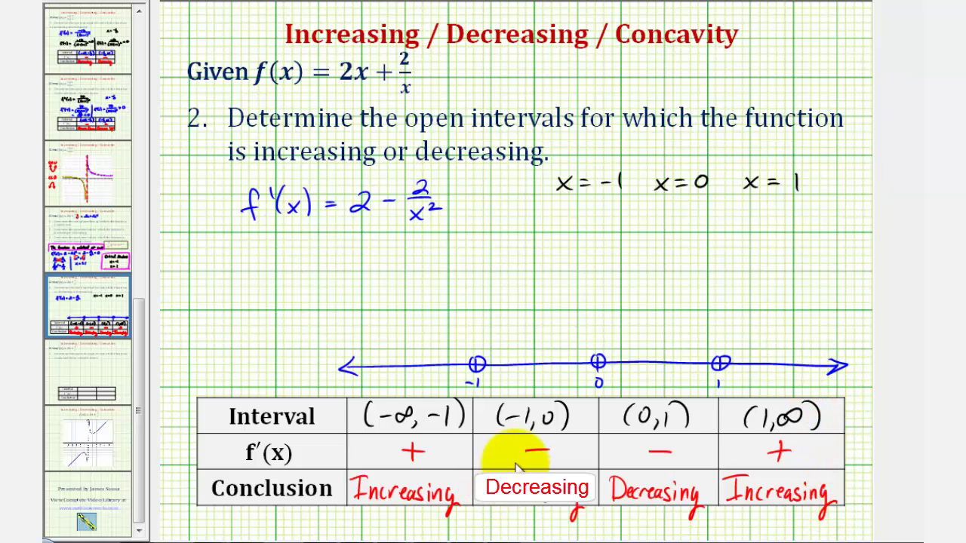
key("Page_Down")
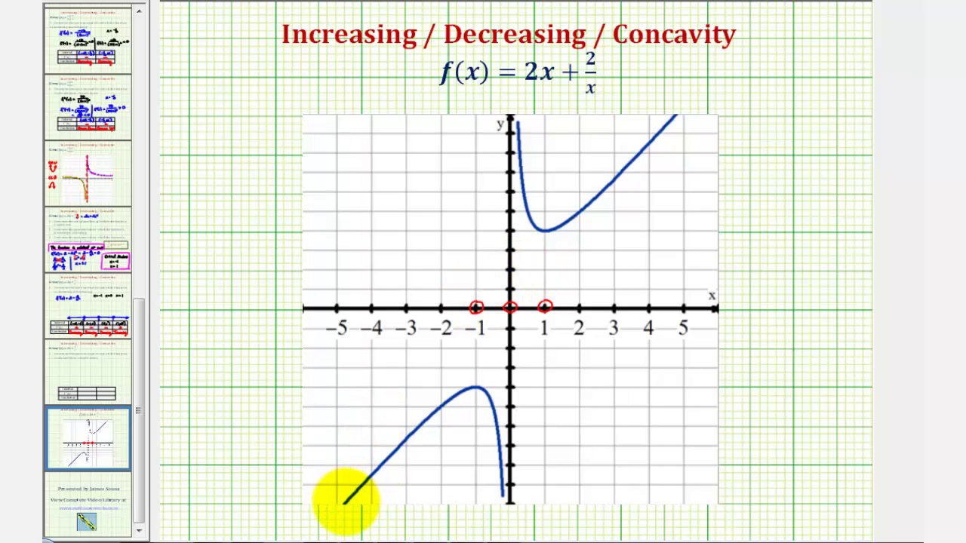
Step: Highlight both branches' rising parts in cyan and their falling parts near x = 0 in green
left_click_drag(343, 501, 471, 388)
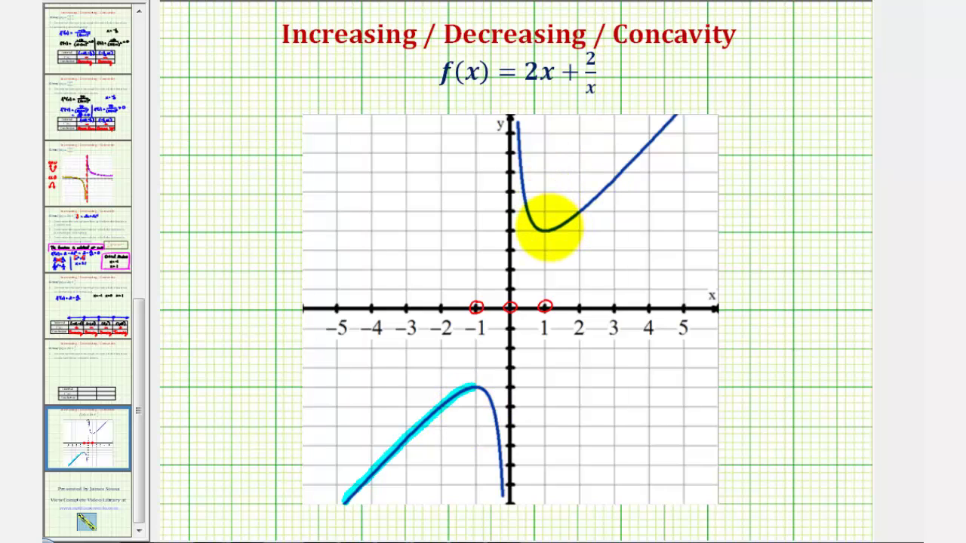
mouse_move(546, 229)
left_mouse_down()
mouse_move(581, 209)
mouse_move(677, 118)
left_mouse_up()
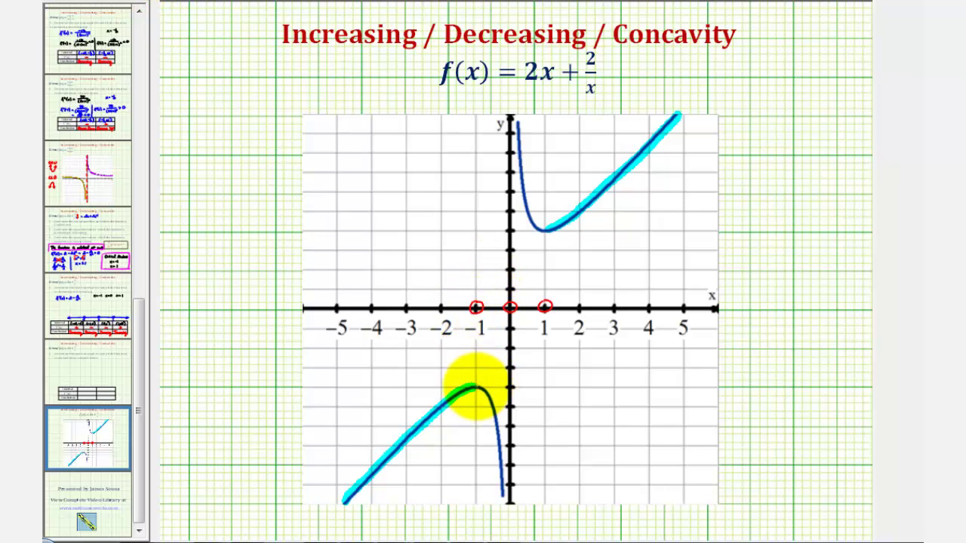
mouse_move(474, 387)
left_mouse_down()
mouse_move(505, 448)
mouse_move(501, 494)
left_mouse_up()
left_click_drag(483, 398, 502, 486)
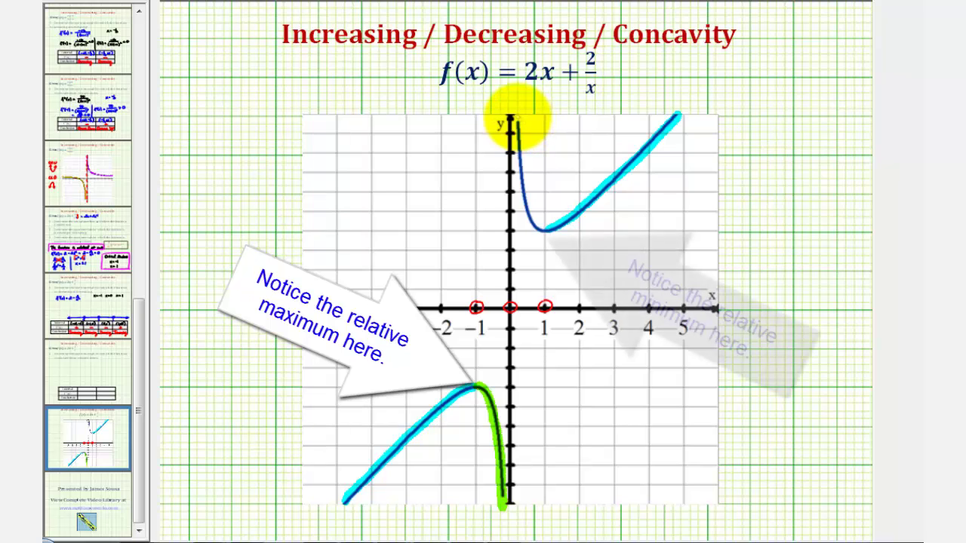
mouse_move(517, 117)
left_mouse_down()
mouse_move(519, 190)
mouse_move(539, 227)
left_mouse_up()
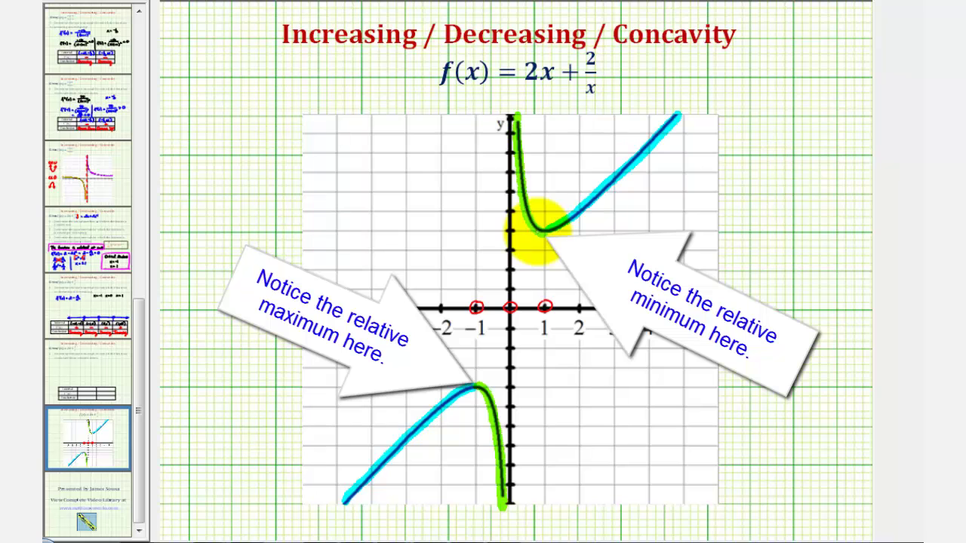